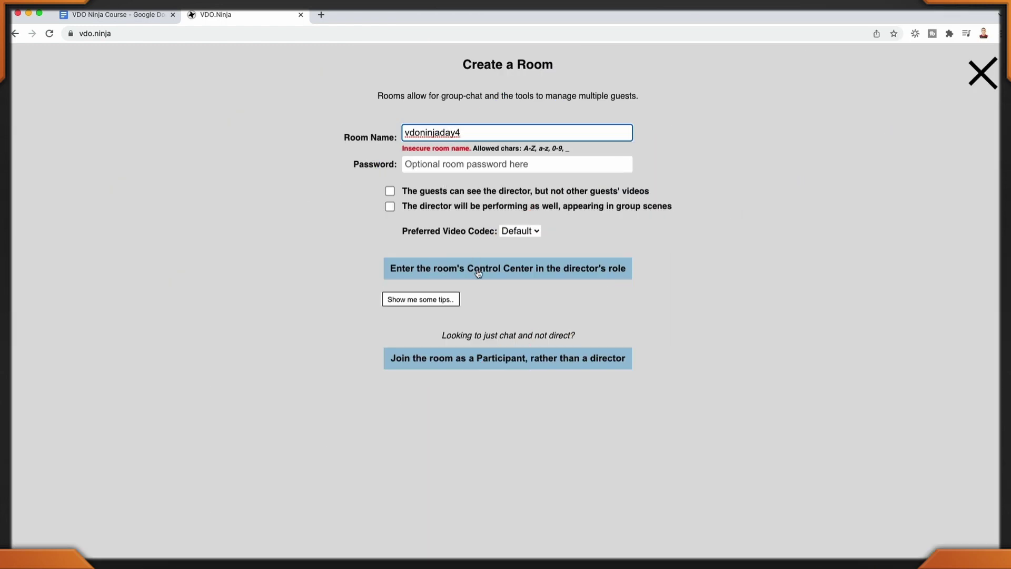
# - Enter the director Control Center for room vdoninjaday4 and copy the guest invite link
pyautogui.click(478, 271)
pyautogui.click(271, 177)
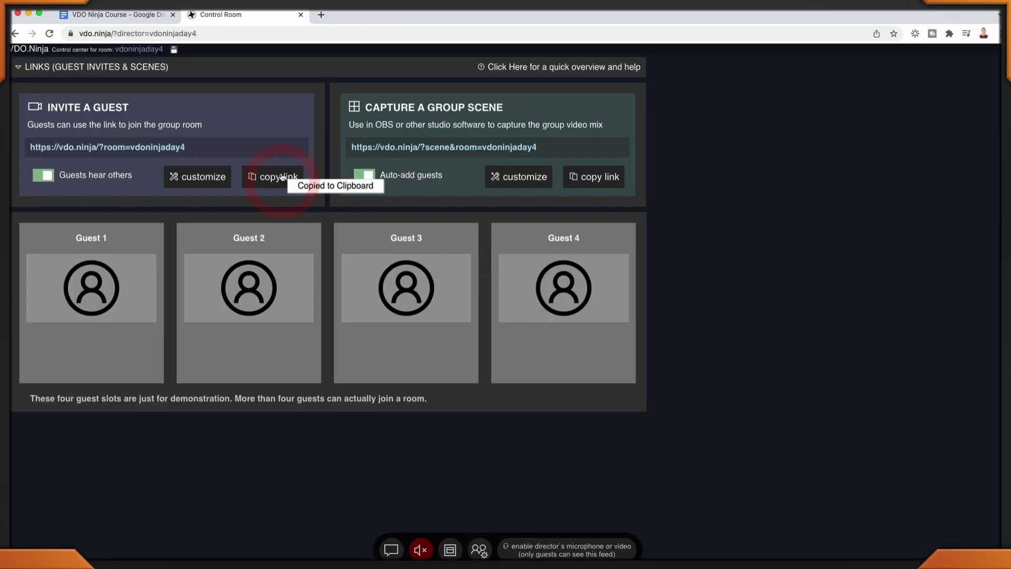
# - Join room vdoninjaday4 with the camera from a new tab, muting that tab's audio
pyautogui.click(321, 15)
pyautogui.press('super+v')
pyautogui.press('Return')
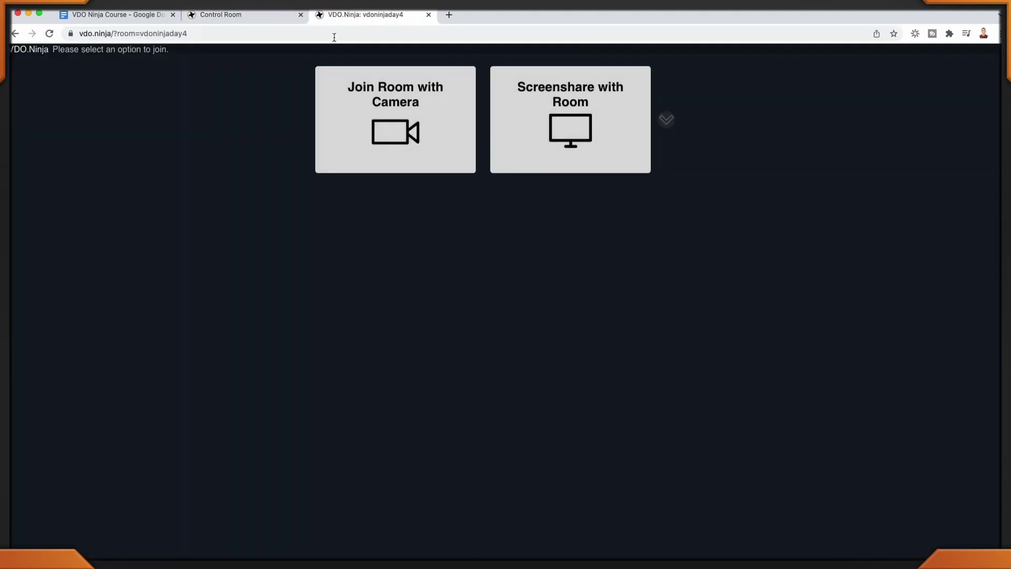
pyautogui.click(414, 129)
pyautogui.click(511, 261)
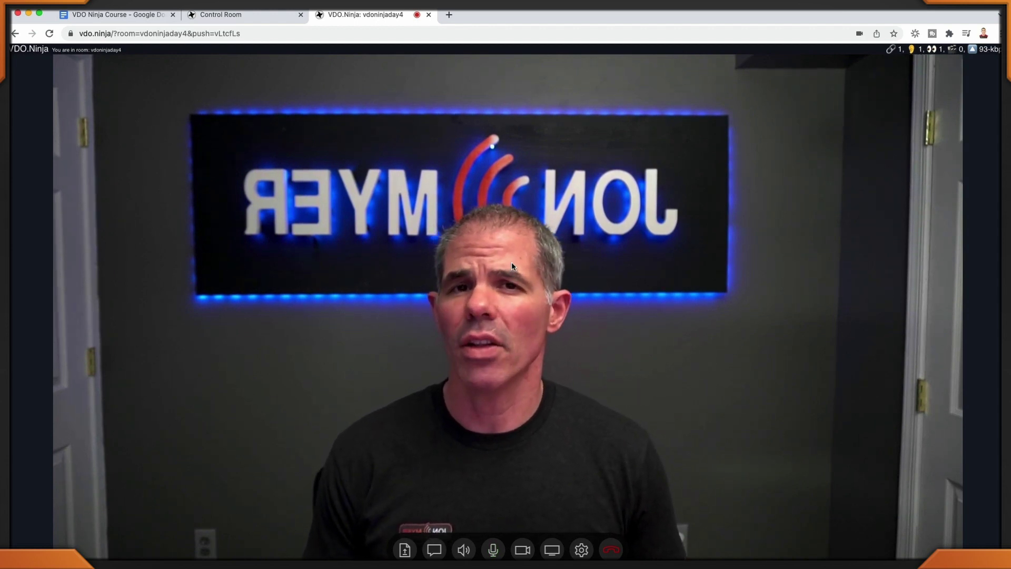
pyautogui.click(463, 549)
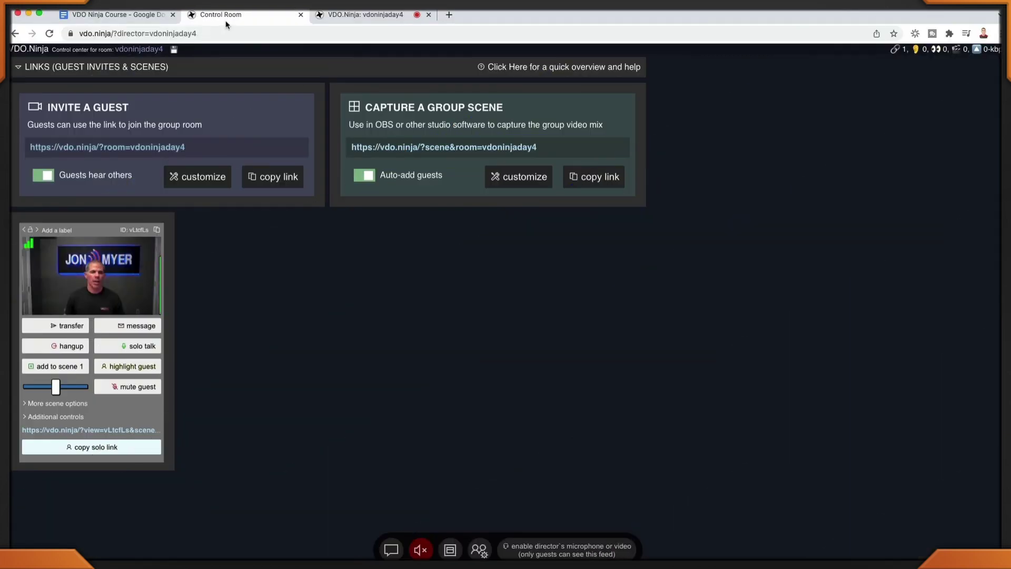
# - Expand the guest card's additional controls and scroll down to view them
pyautogui.moveTo(149, 293)
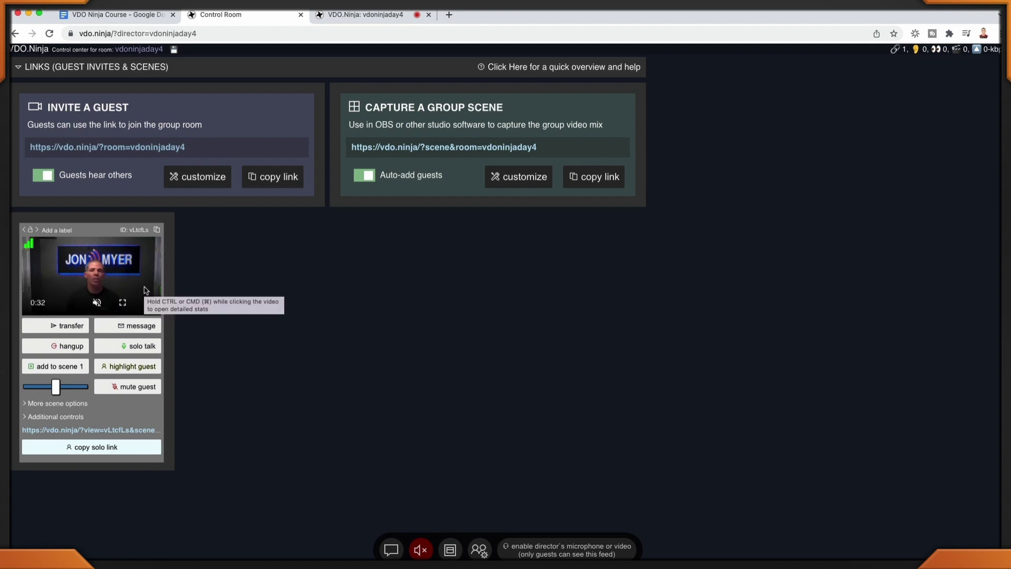
pyautogui.click(55, 416)
pyautogui.scroll(-3, 298, 370)
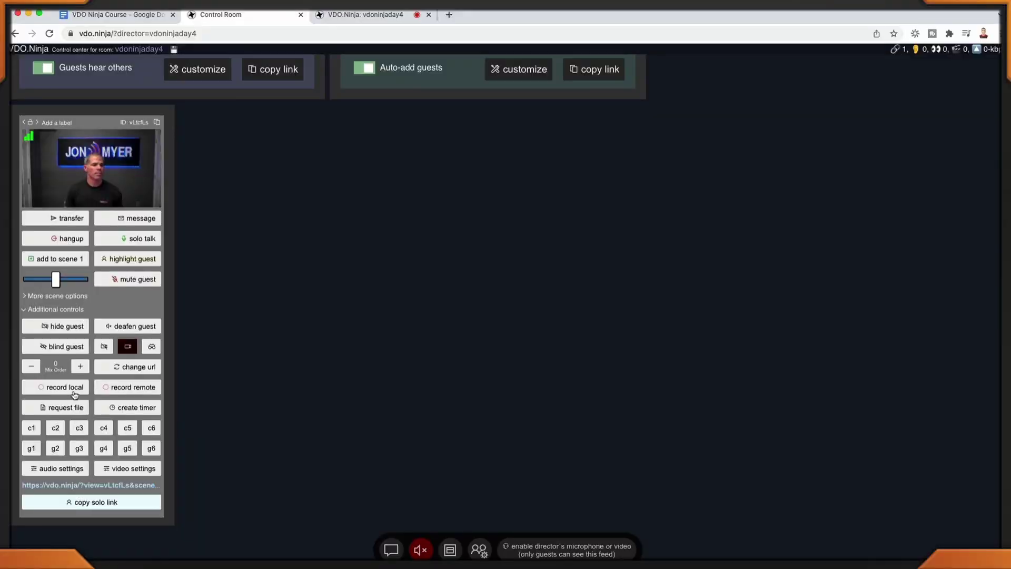
# - Record the guest locally at 4000 bitrate, saving the .webm file
pyautogui.click(74, 395)
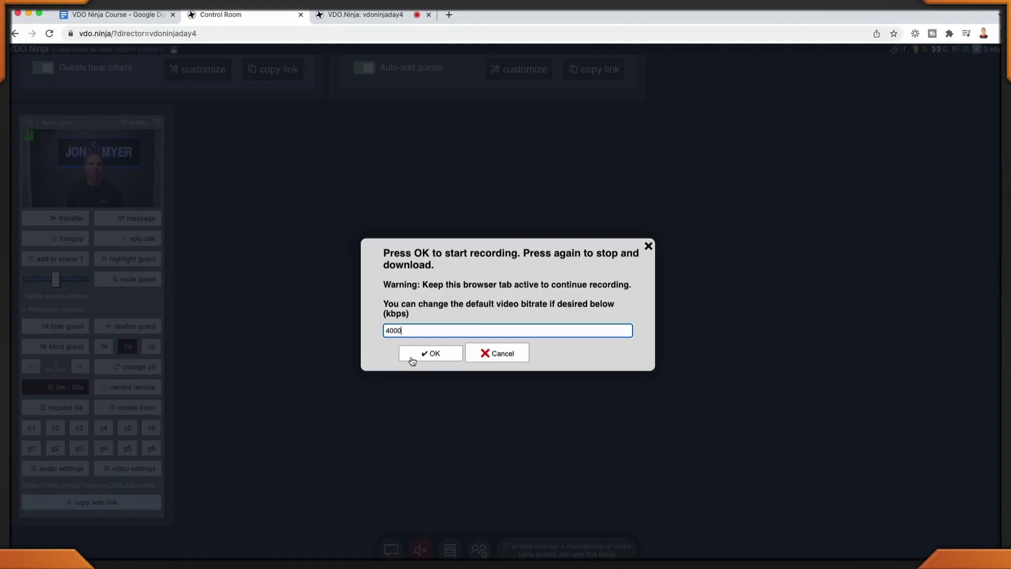
pyautogui.click(412, 360)
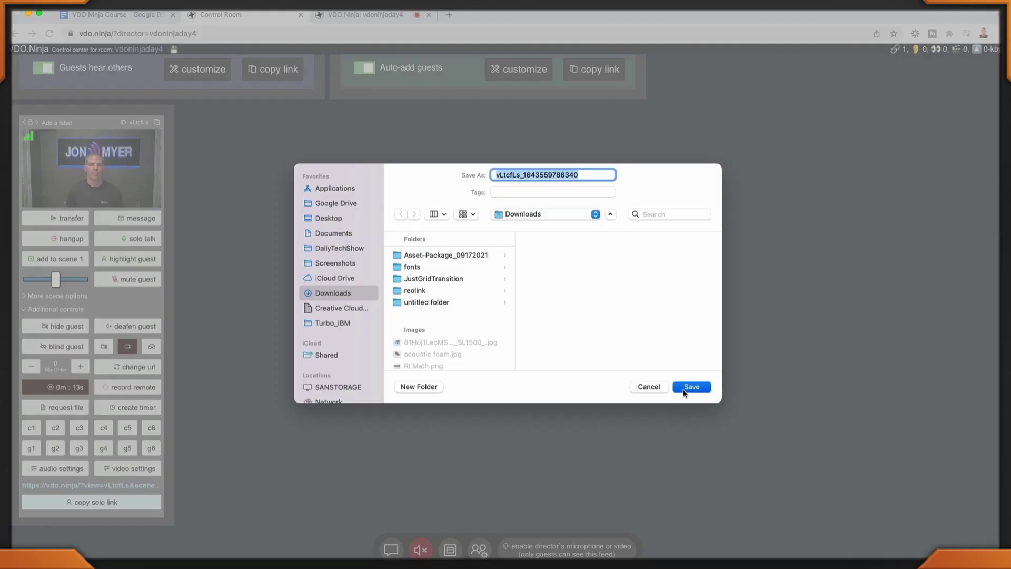
pyautogui.click(687, 388)
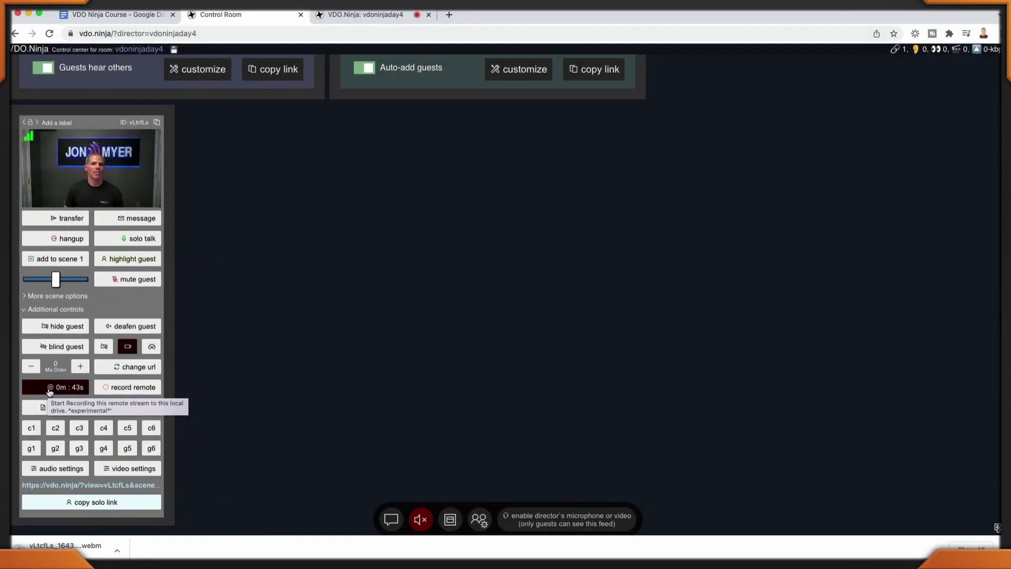
# - Stop the local recording and start a remote recording of the guest
pyautogui.click(43, 388)
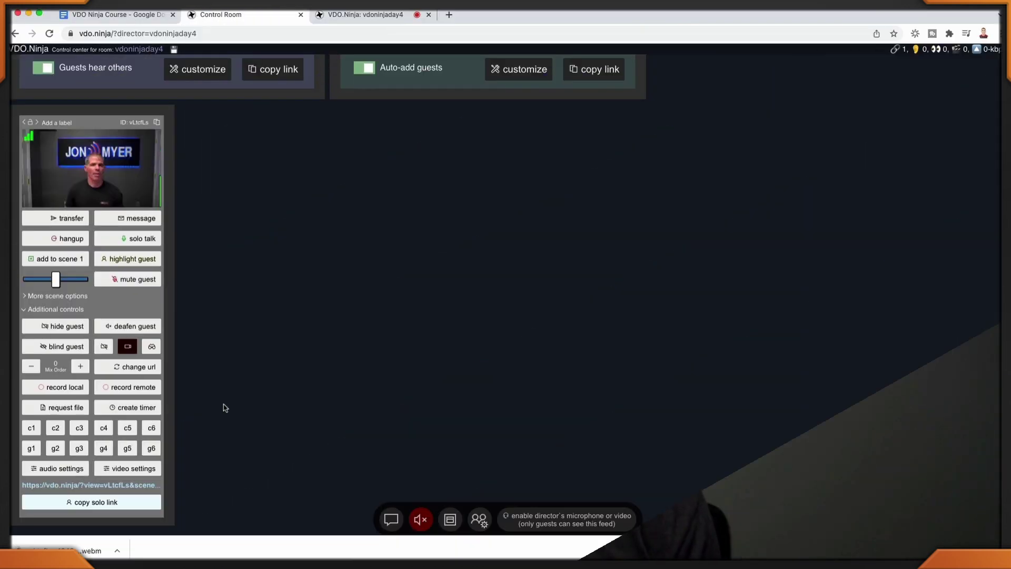
pyautogui.click(130, 389)
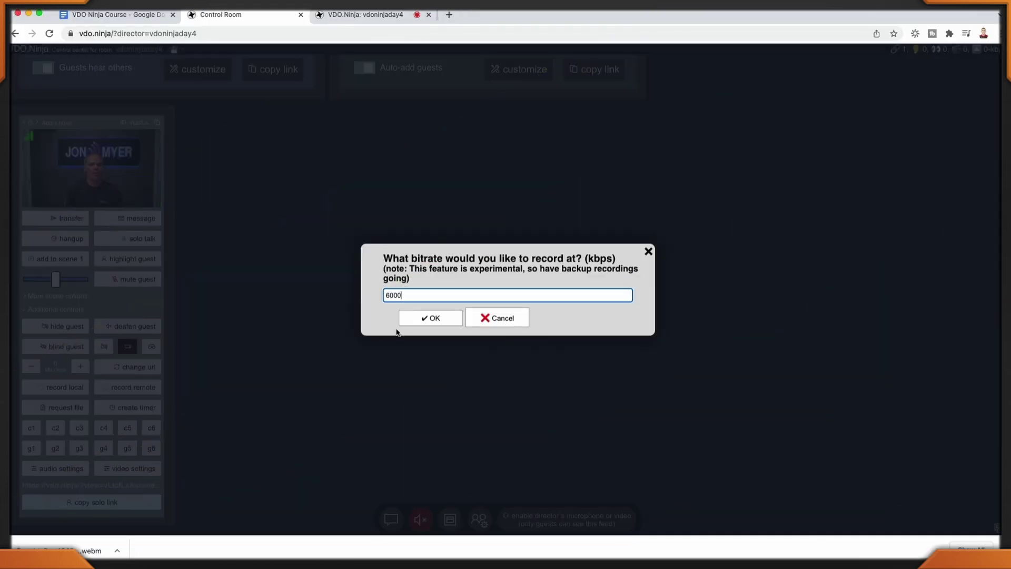
# - Accept the 6000 kbps remote recording bitrate and save it into Downloads
pyautogui.click(412, 320)
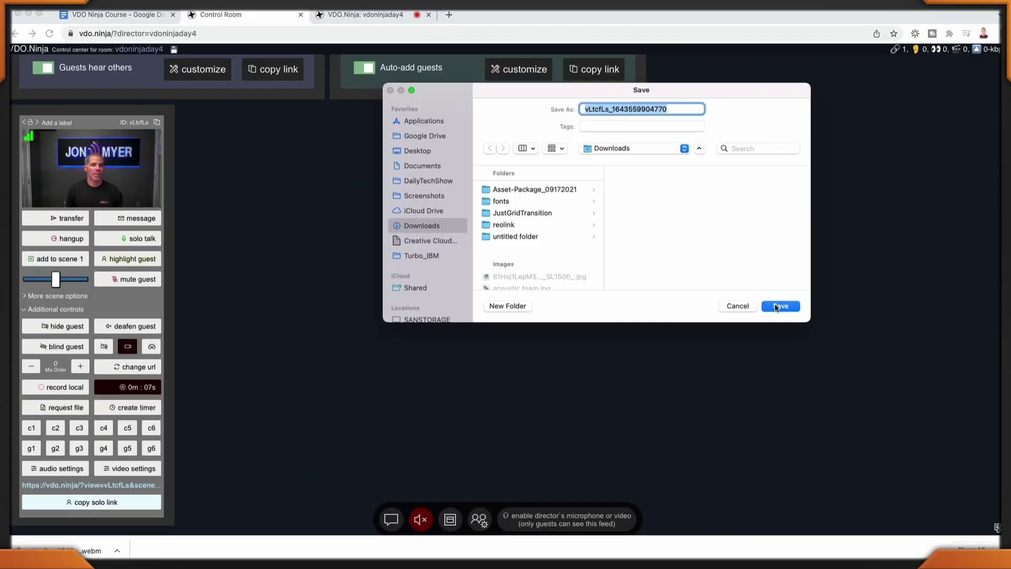
pyautogui.click(779, 306)
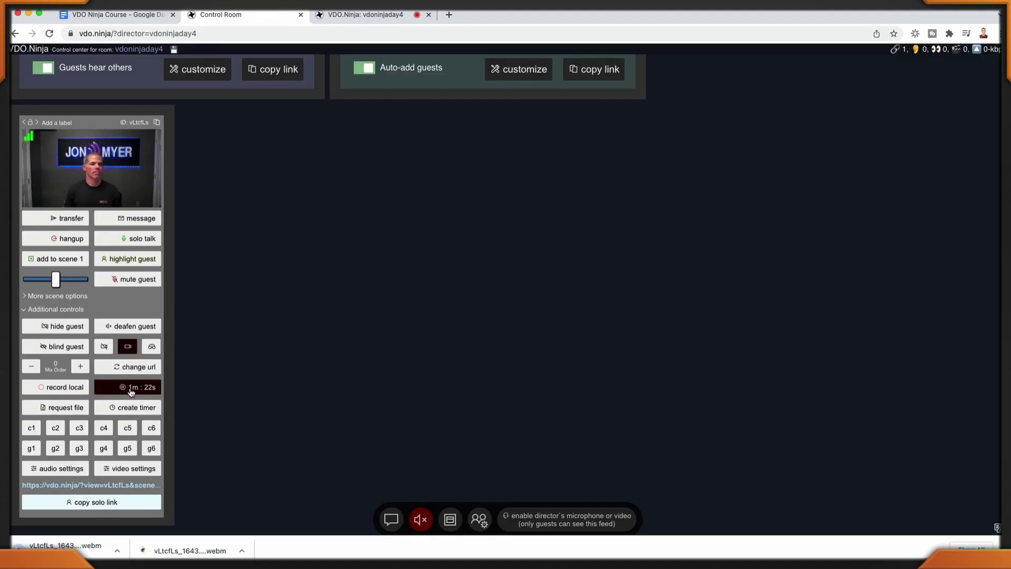
# - Stop the remote recording, copy the group scene link, and add a Browser source in OBS
pyautogui.click(131, 389)
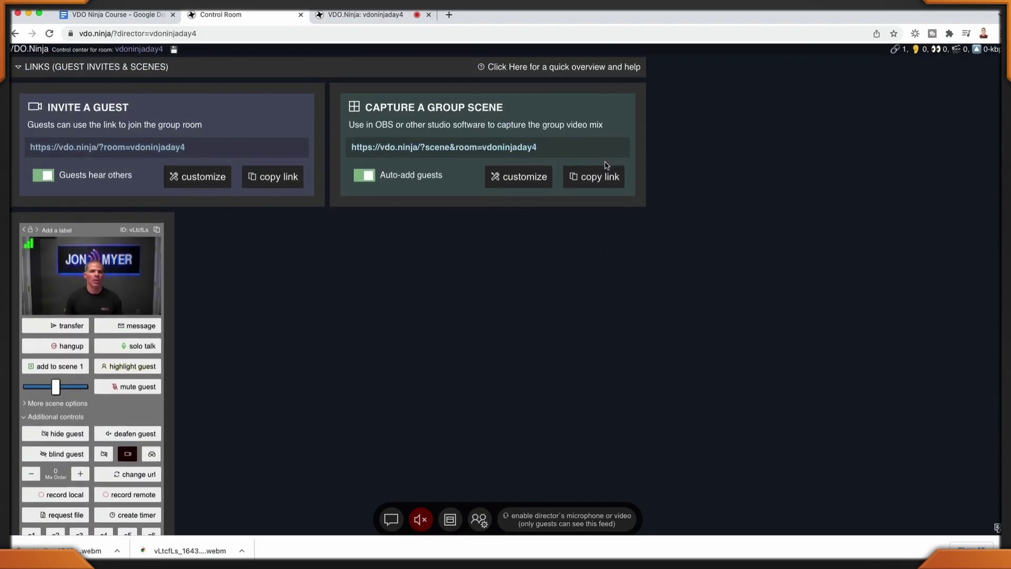
pyautogui.click(605, 167)
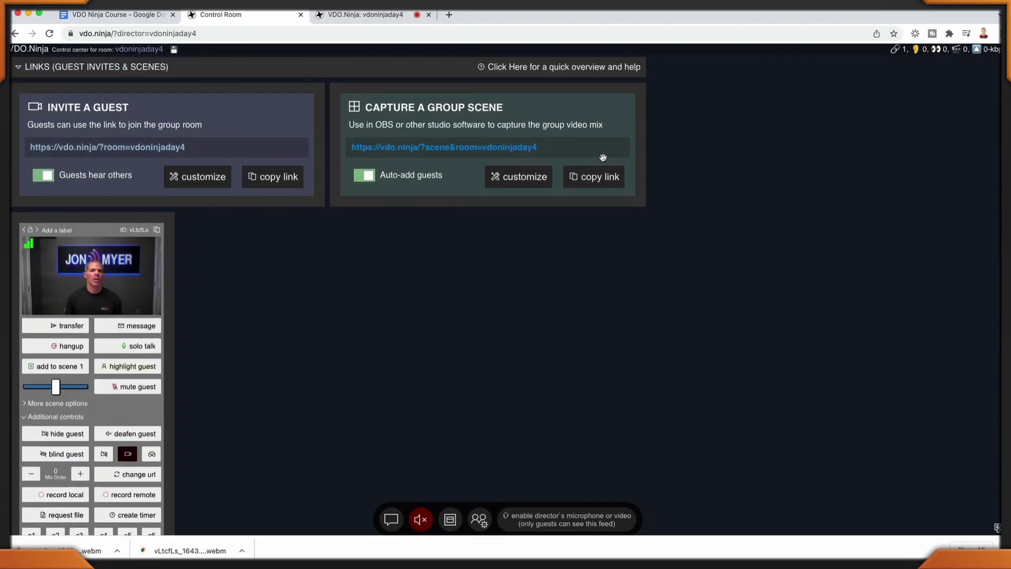
pyautogui.click(609, 182)
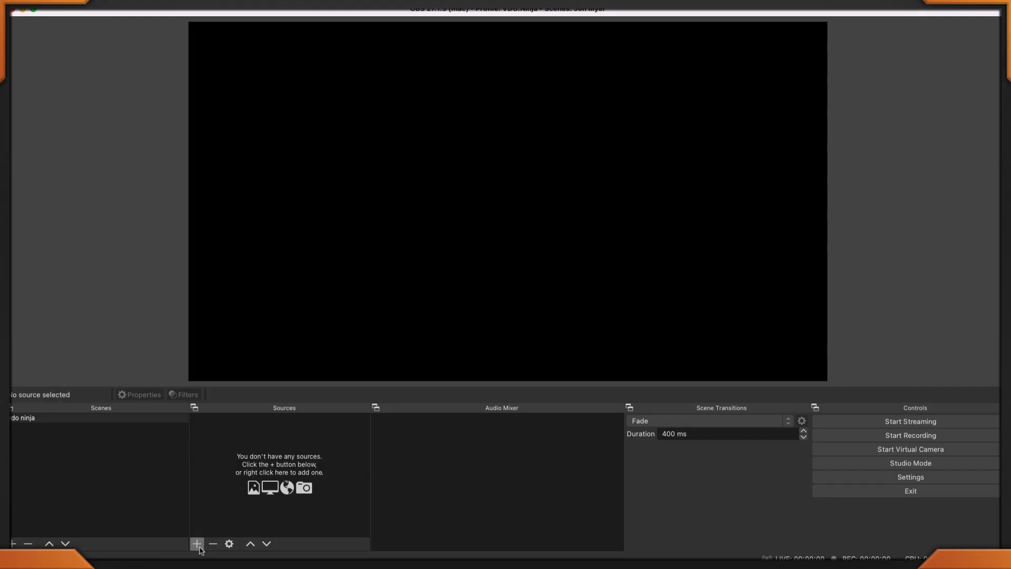
pyautogui.click(197, 543)
pyautogui.click(235, 416)
# - Create browser source 'Timers' with the scene link, 1920×1080 size and OBS-controlled audio
pyautogui.write('Ti')
pyautogui.press('Return')
pyautogui.press('super+v')
pyautogui.press('Tab')
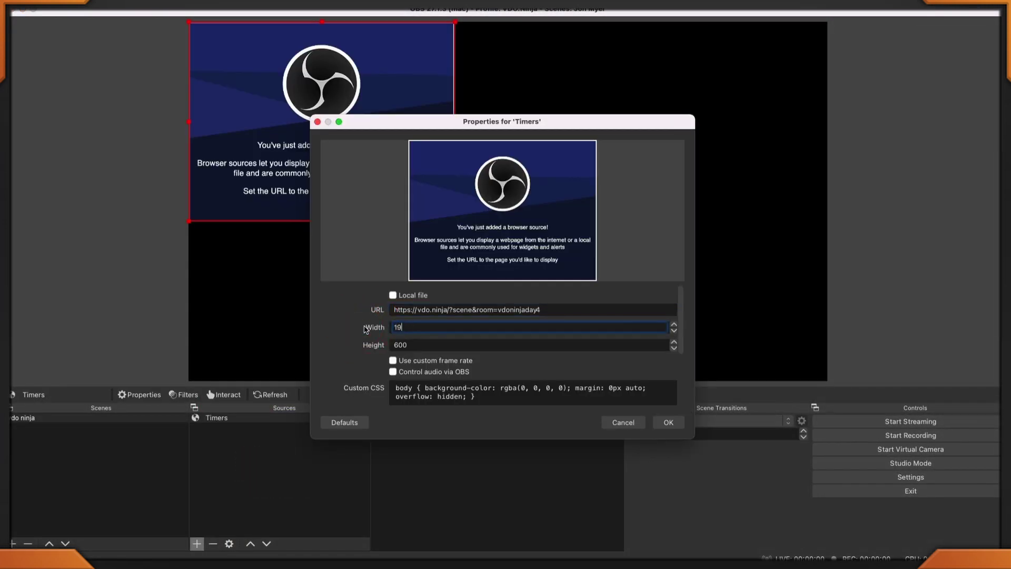
pyautogui.press('Tab')
pyautogui.write('1080')
pyautogui.click(393, 371)
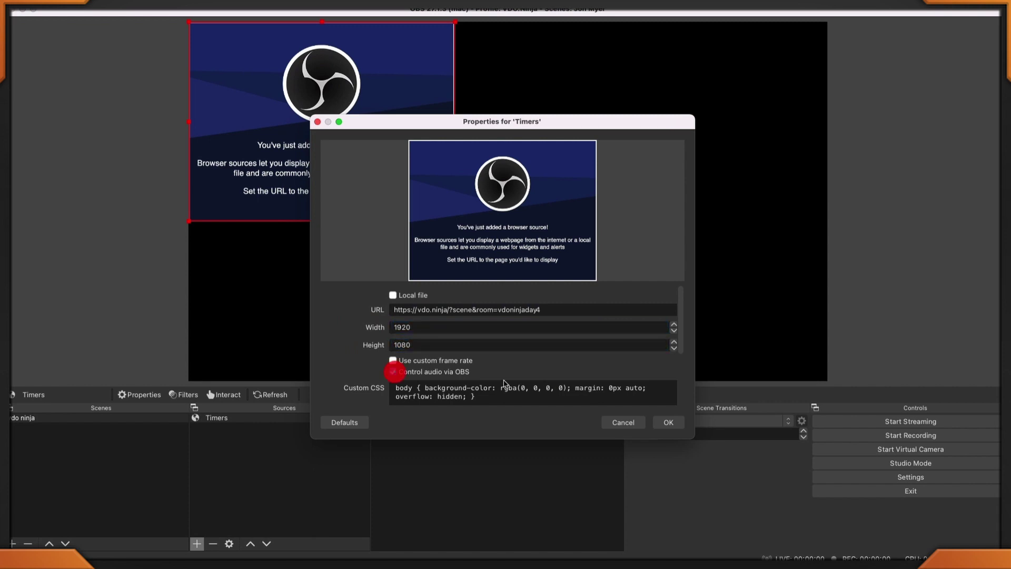
pyautogui.click(662, 424)
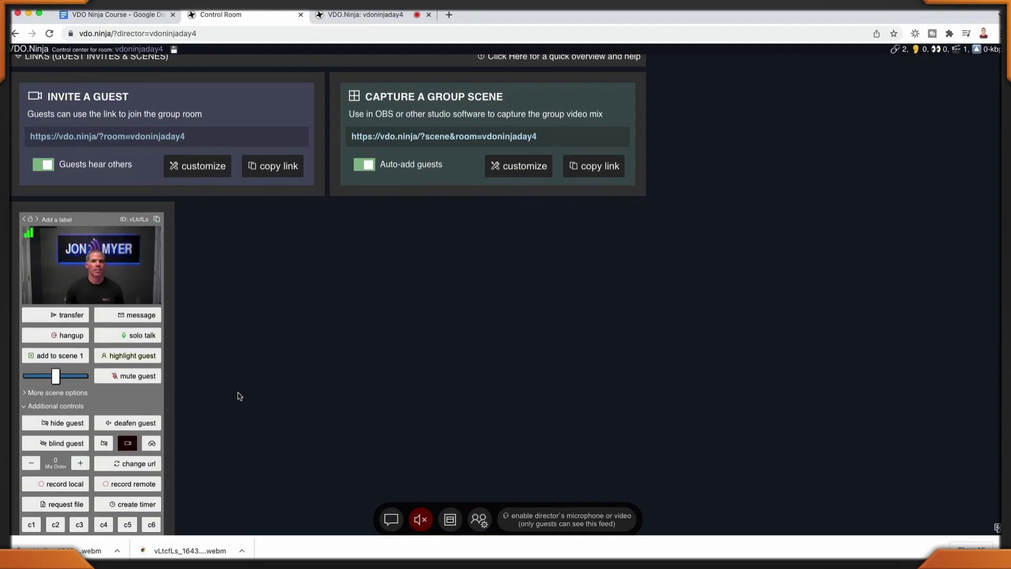
# - Start a 20-second countdown timer on the guest's card, replacing the default 600
pyautogui.scroll(-3, 238, 396)
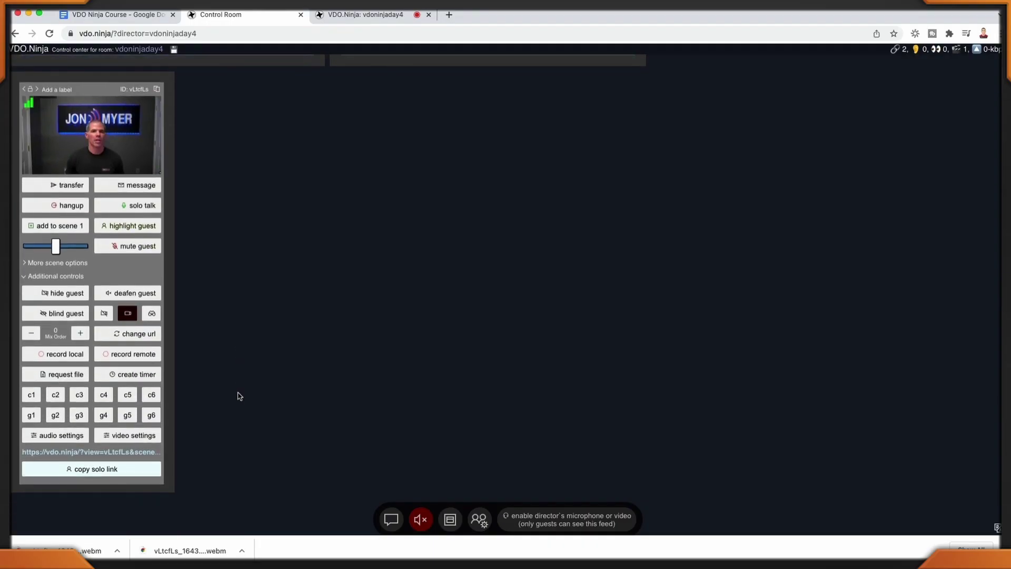
pyautogui.click(134, 375)
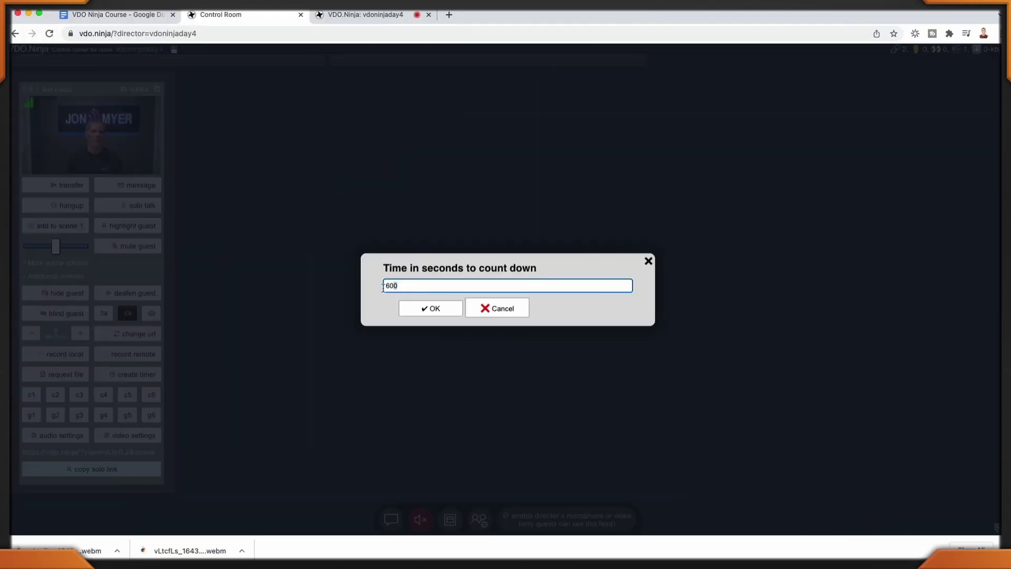
pyautogui.doubleClick(382, 286)
pyautogui.write('20')
pyautogui.click(437, 314)
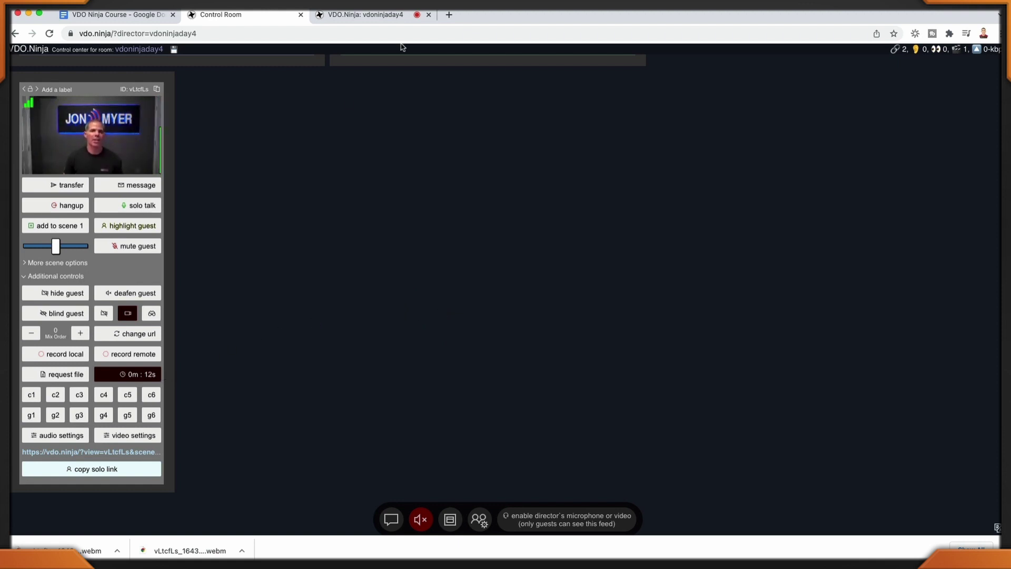
# - Watch the countdown on the guest's tab, then stop the guest's timer from the Control Room
pyautogui.click(381, 18)
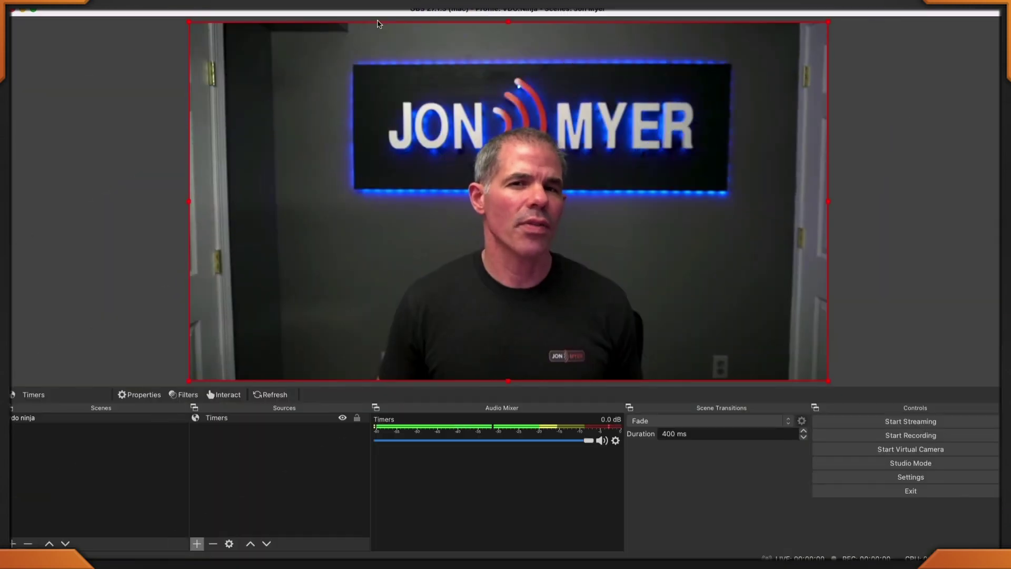
pyautogui.press('super+Tab')
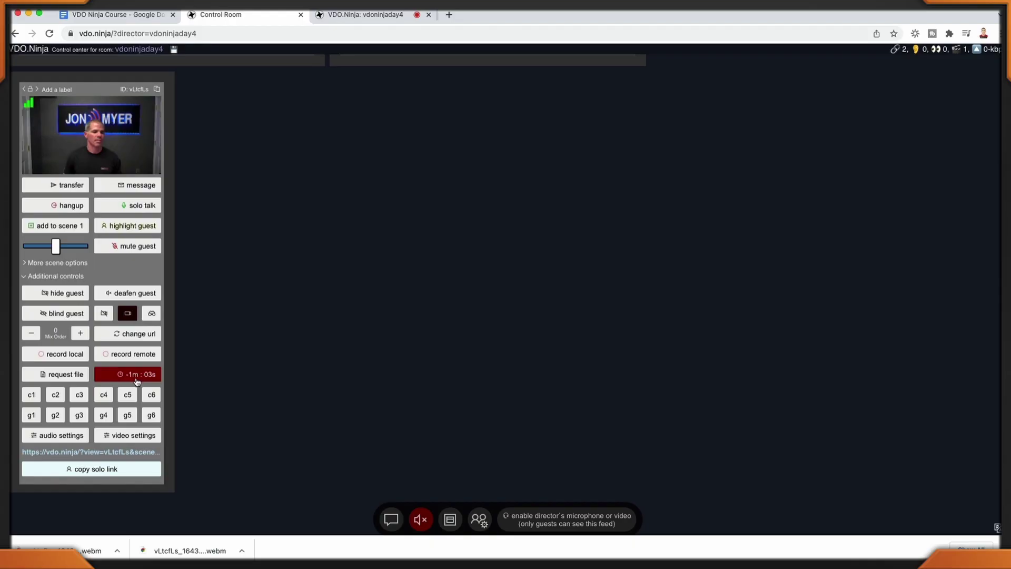
pyautogui.click(133, 374)
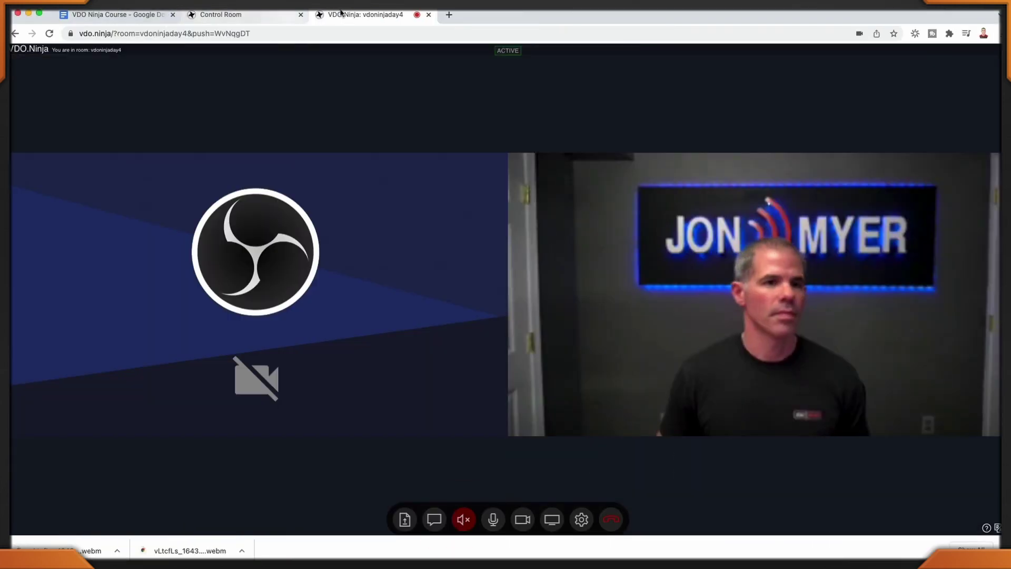
# - Join another guest with a camera from a separate window, then tile the guest windows beside the control room
pyautogui.moveTo(341, 12); pyautogui.dragTo(363, 21)
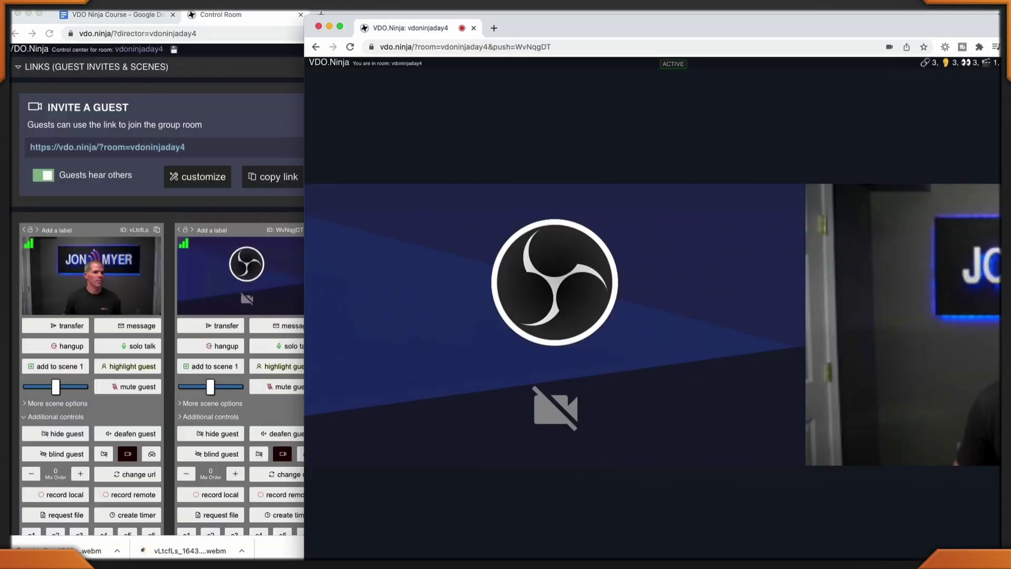
pyautogui.click(564, 128)
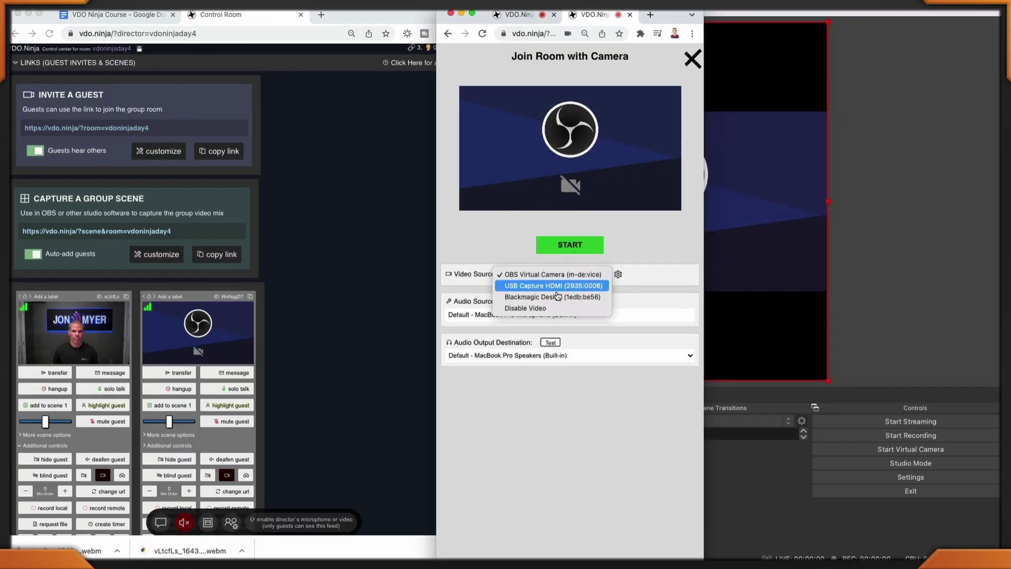
pyautogui.click(575, 286)
pyautogui.click(568, 244)
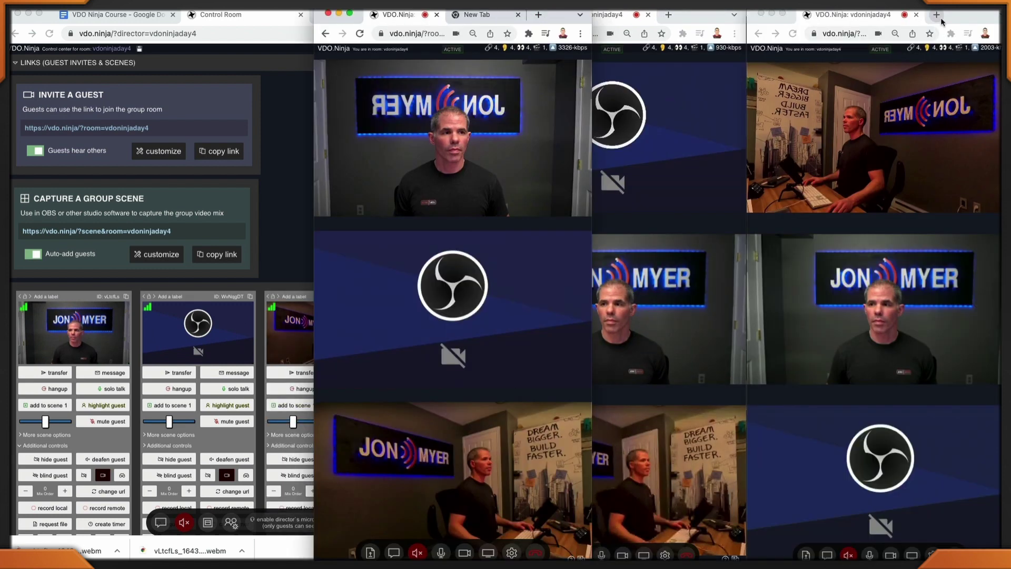
pyautogui.moveTo(942, 21); pyautogui.dragTo(952, 21)
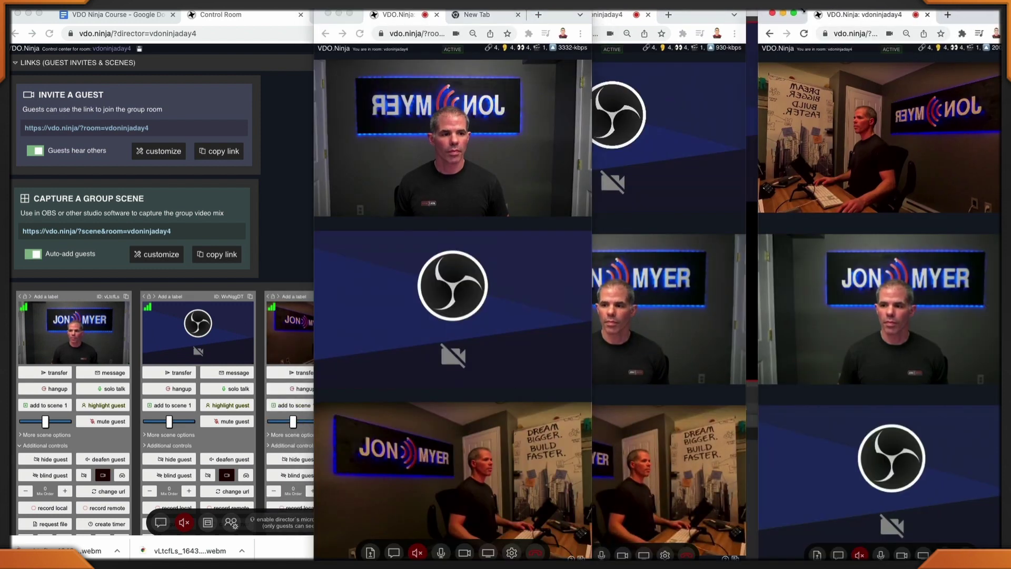
pyautogui.moveTo(631, 11); pyautogui.dragTo(643, 11)
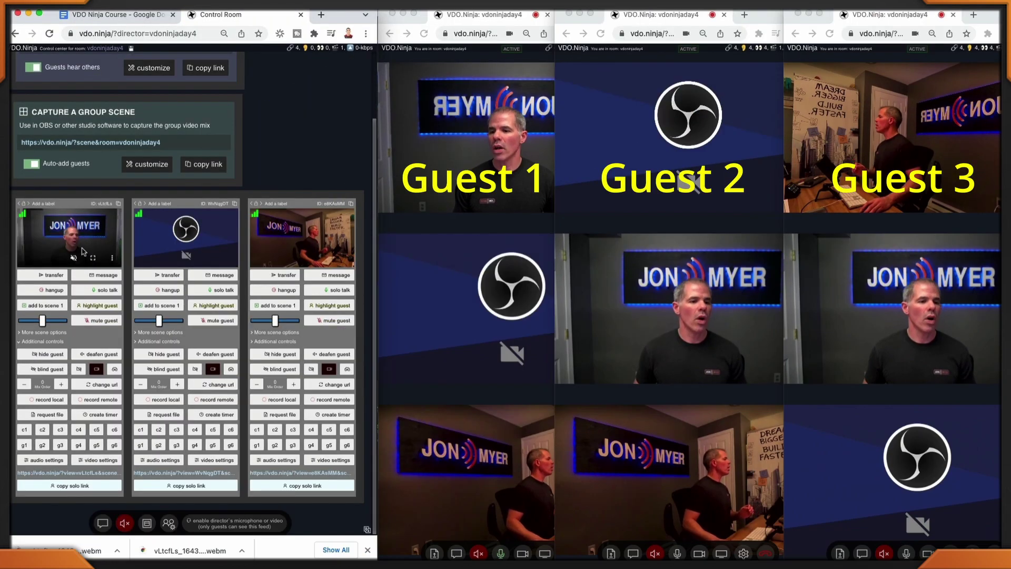
# - Assign Guest 1 and Guest 2 to group 1 in the Control Room
pyautogui.click(23, 445)
pyautogui.click(140, 446)
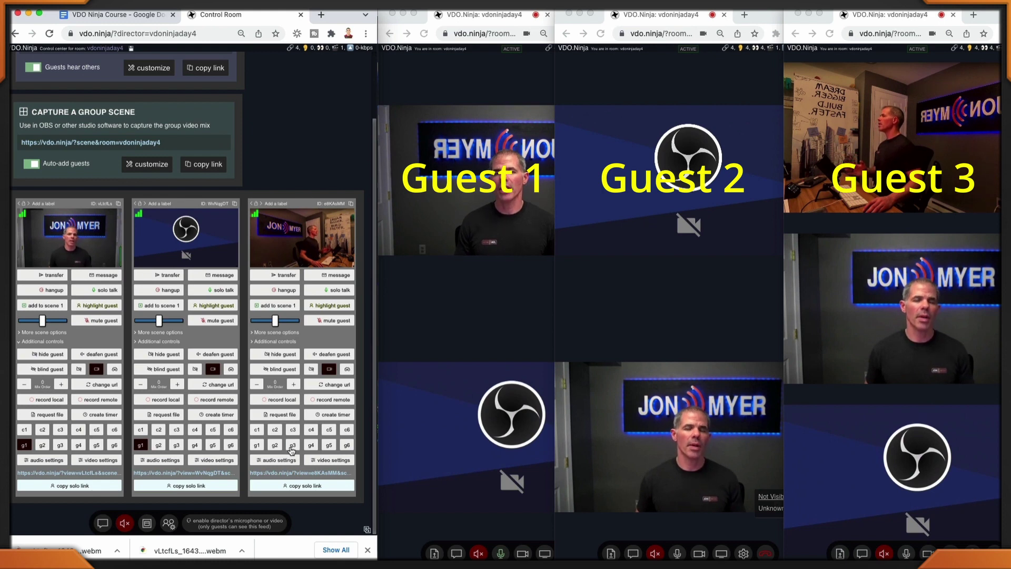
# - Assign Guest 1 and Guest 3 to group 3 from their Control Room cards
pyautogui.click(166, 483)
pyautogui.click(60, 444)
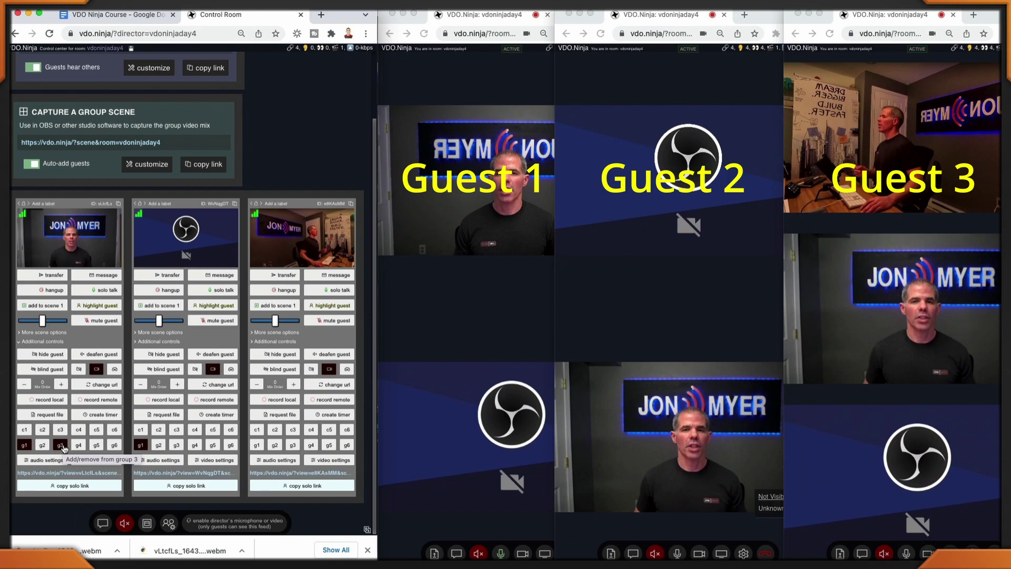
pyautogui.click(293, 445)
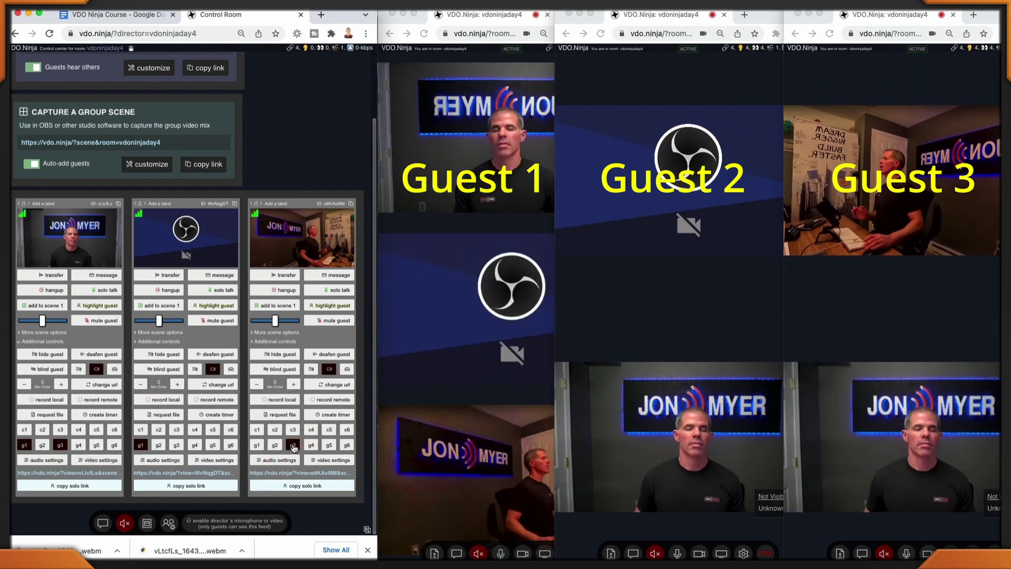